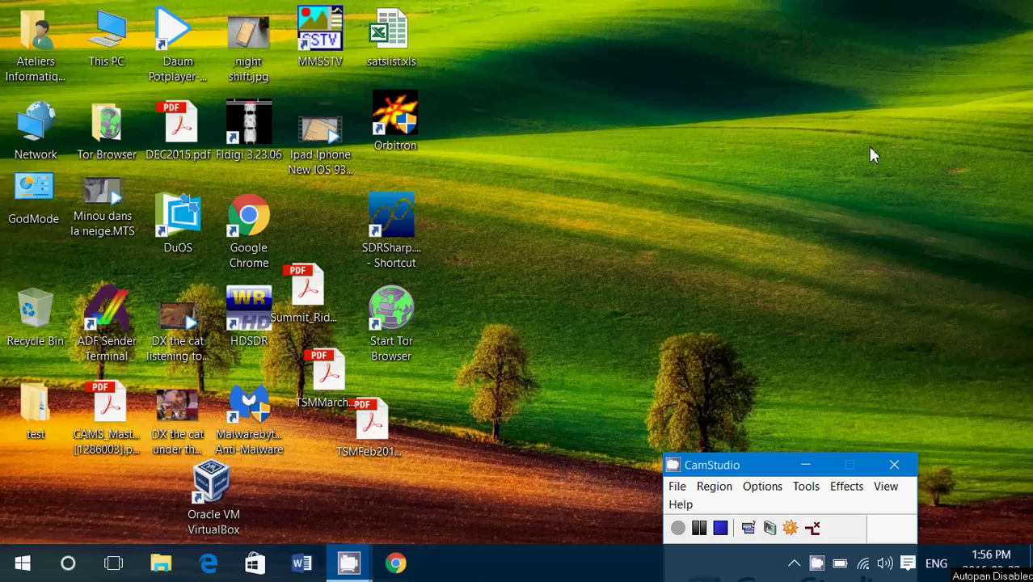
Show the full list of installed apps and find the Windows folders under the letter W.
click(18, 564)
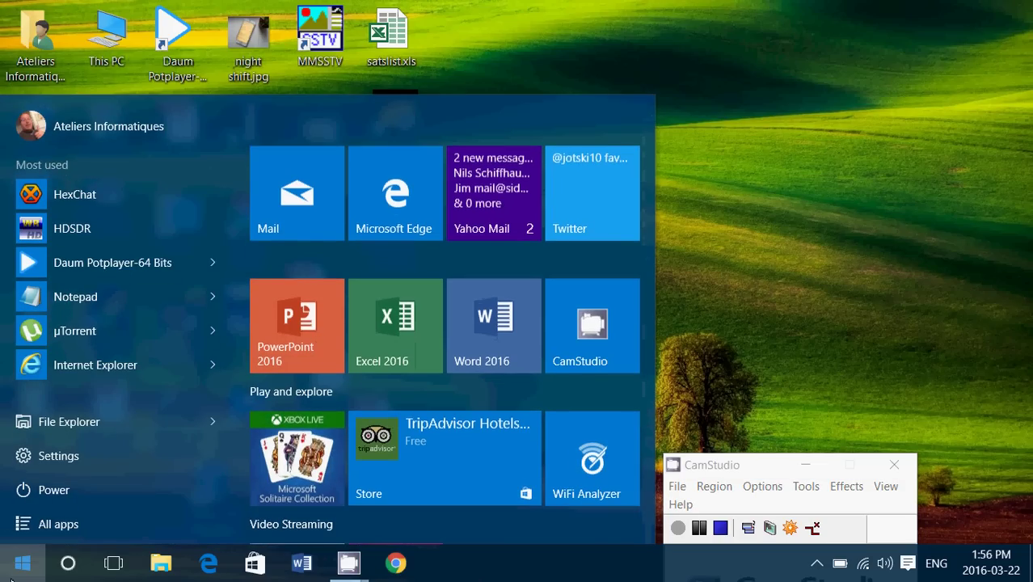
click(68, 518)
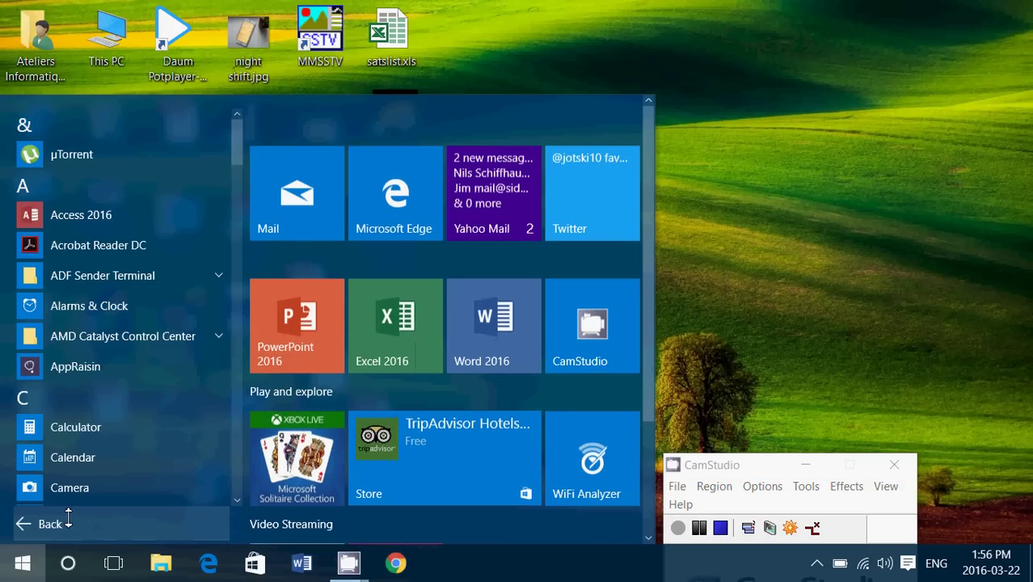
scroll(61, 426, down, 8)
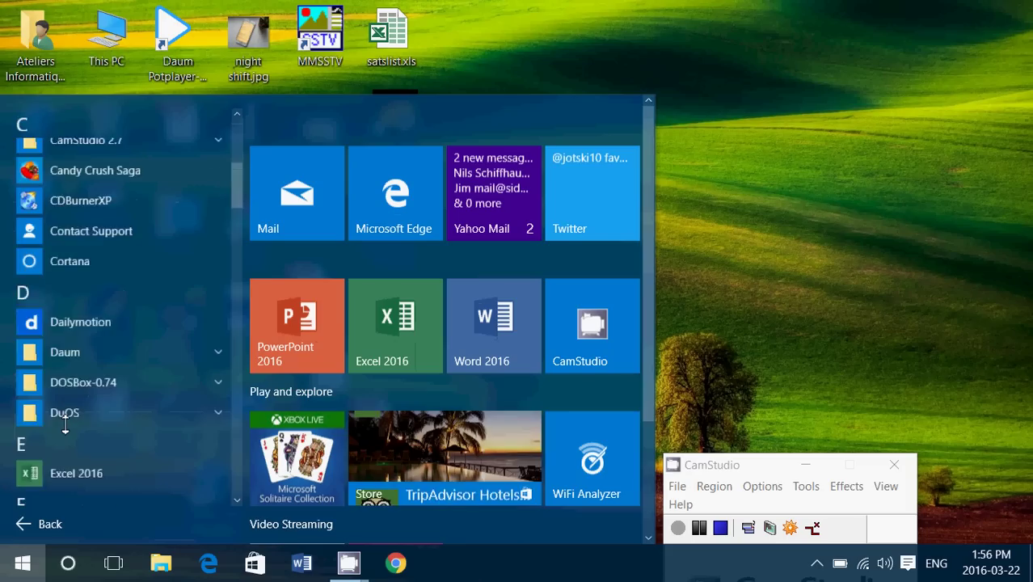
scroll(63, 426, down, 15)
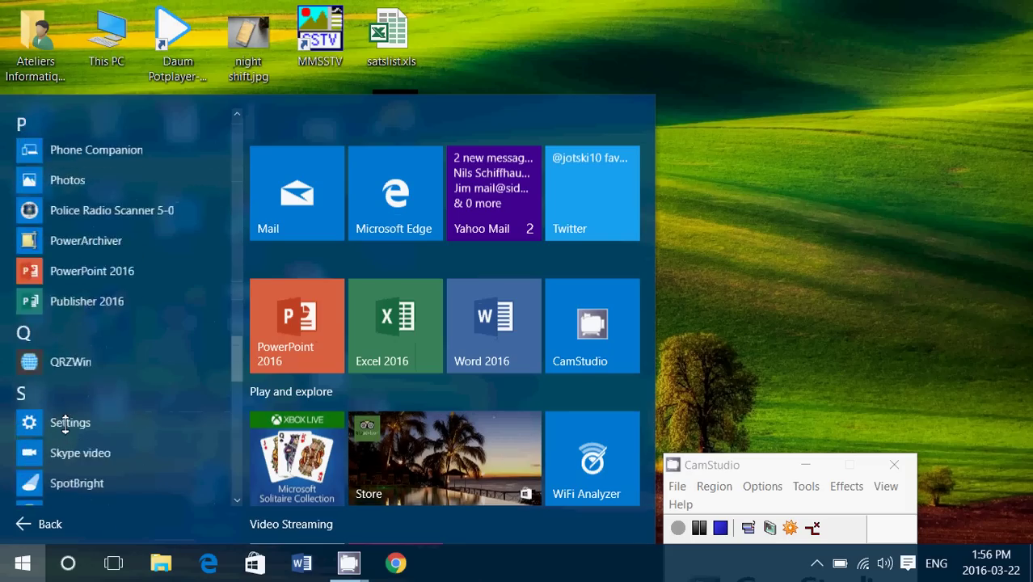
scroll(65, 425, down, 6)
scroll(85, 185, up, 3)
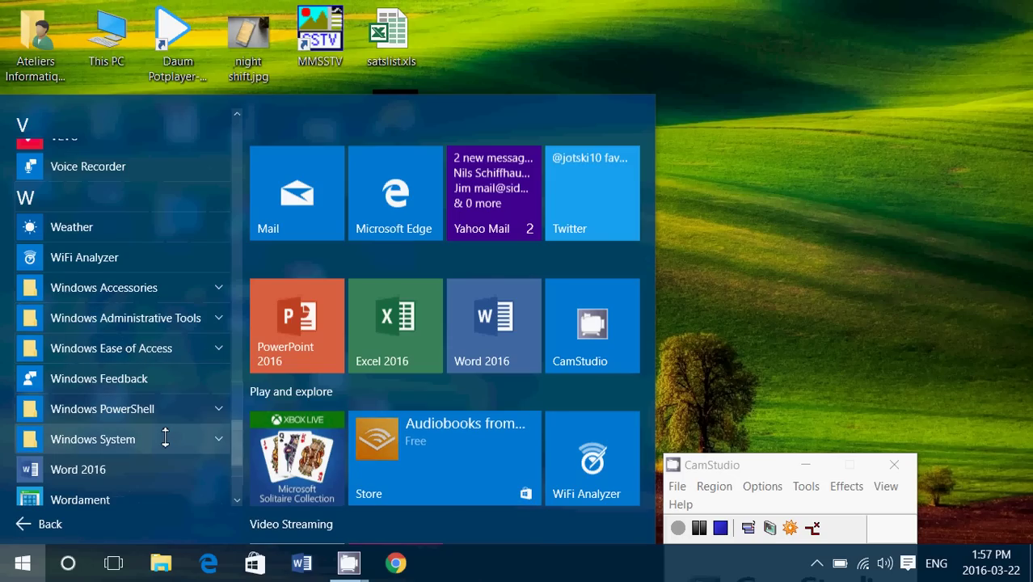
Expand the Windows Accessories folder, look through its tools, and collapse it again.
click(182, 289)
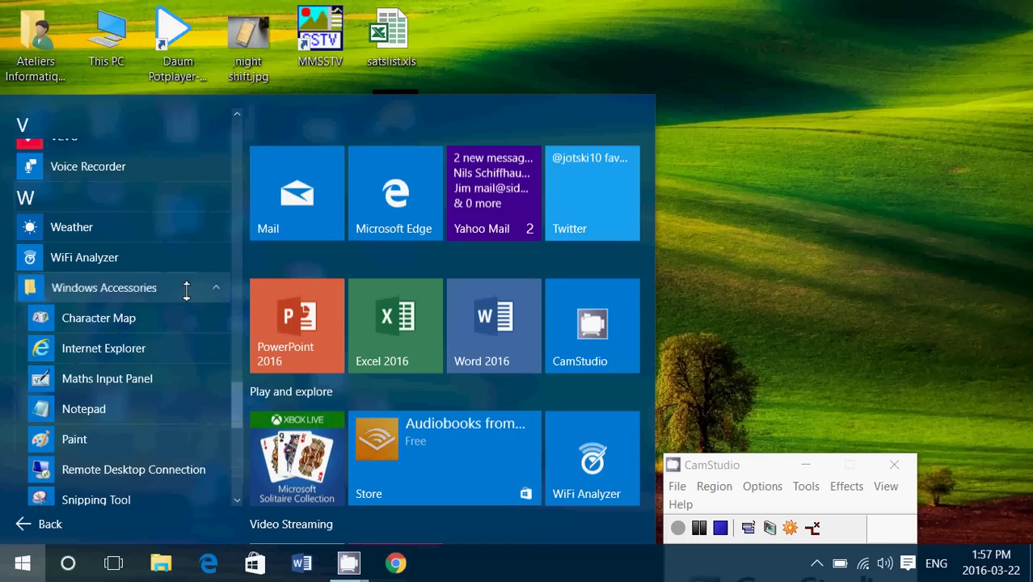
scroll(170, 370, down, 1)
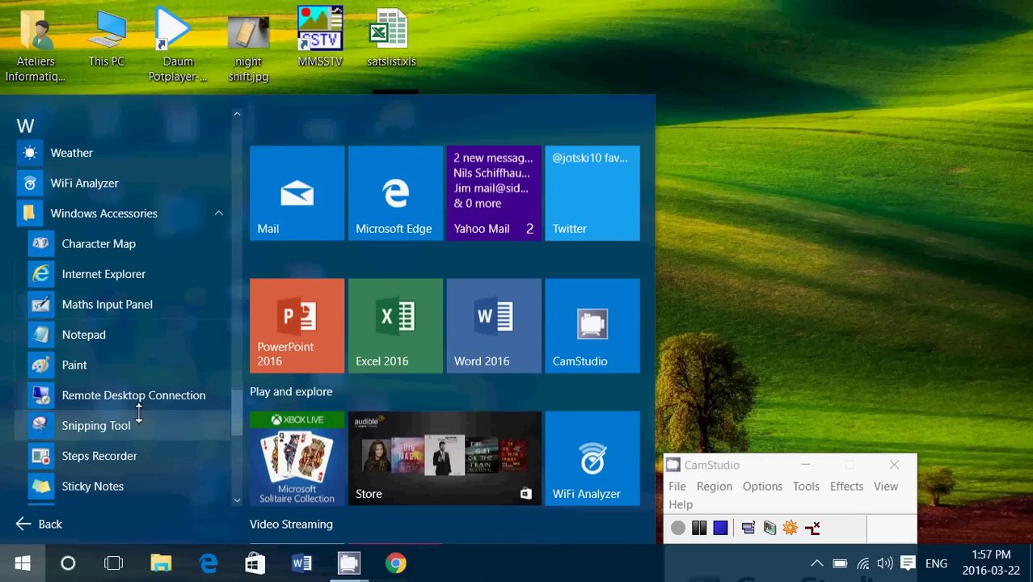
scroll(145, 388, down, 1)
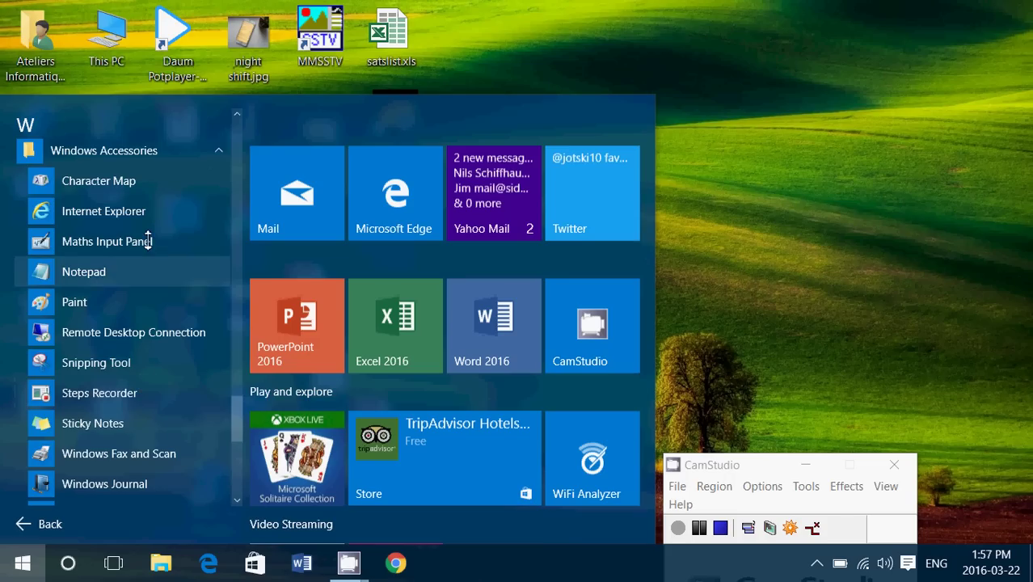
click(187, 150)
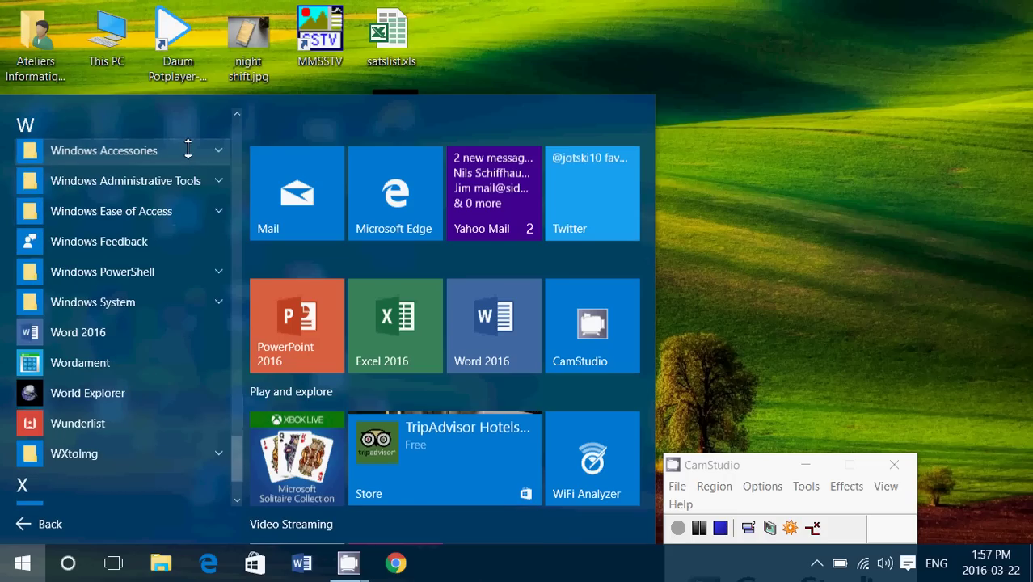
click(188, 150)
click(188, 150)
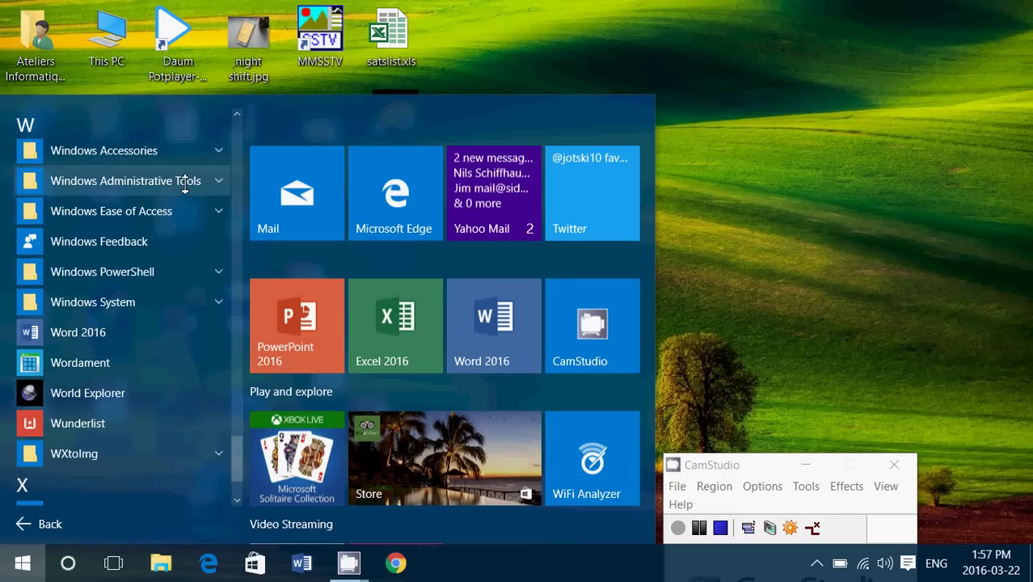
View the contents of the Windows Administrative Tools and Windows Ease of Access folders, collapsing each one after viewing.
click(186, 181)
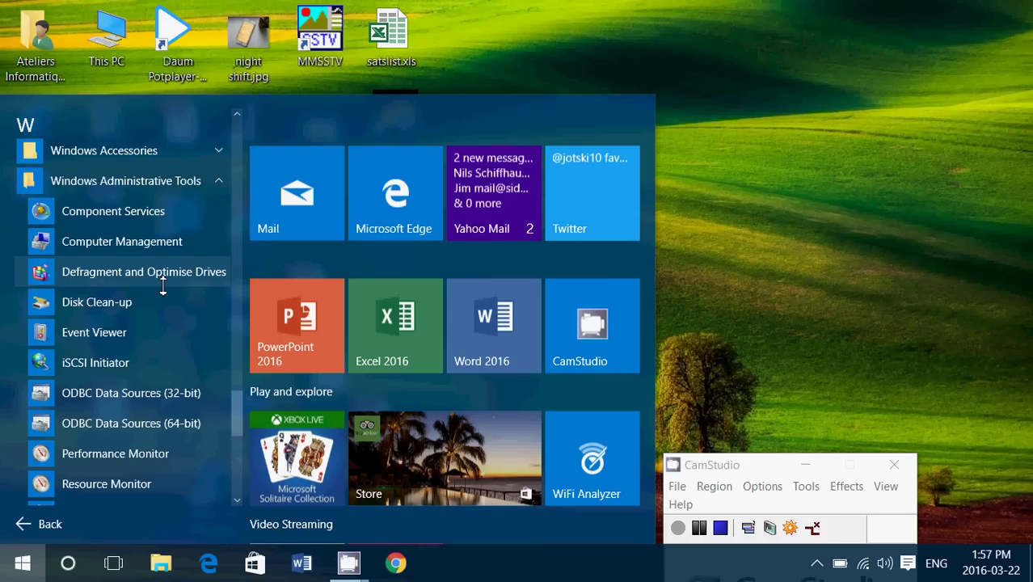
click(177, 180)
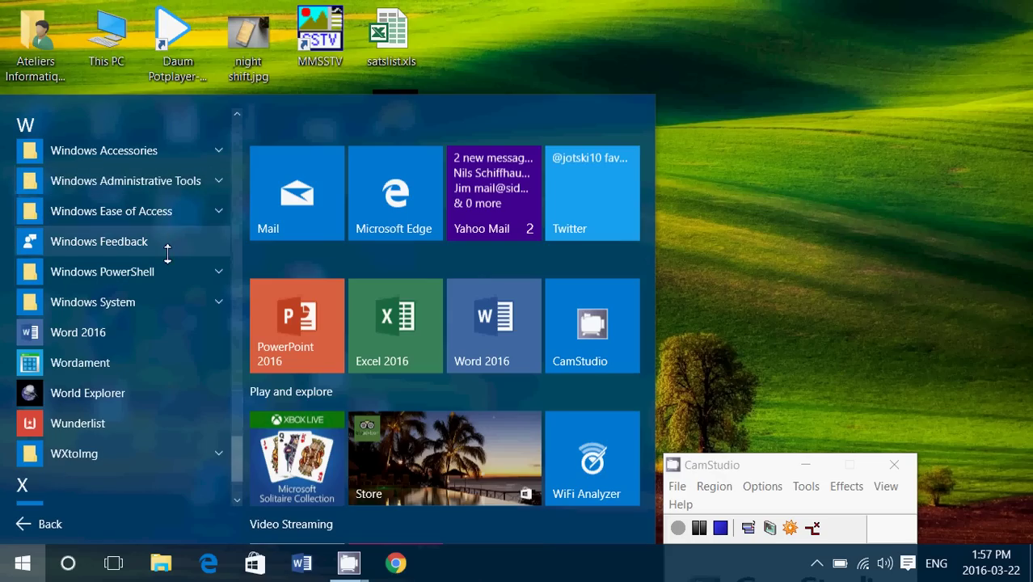
click(173, 210)
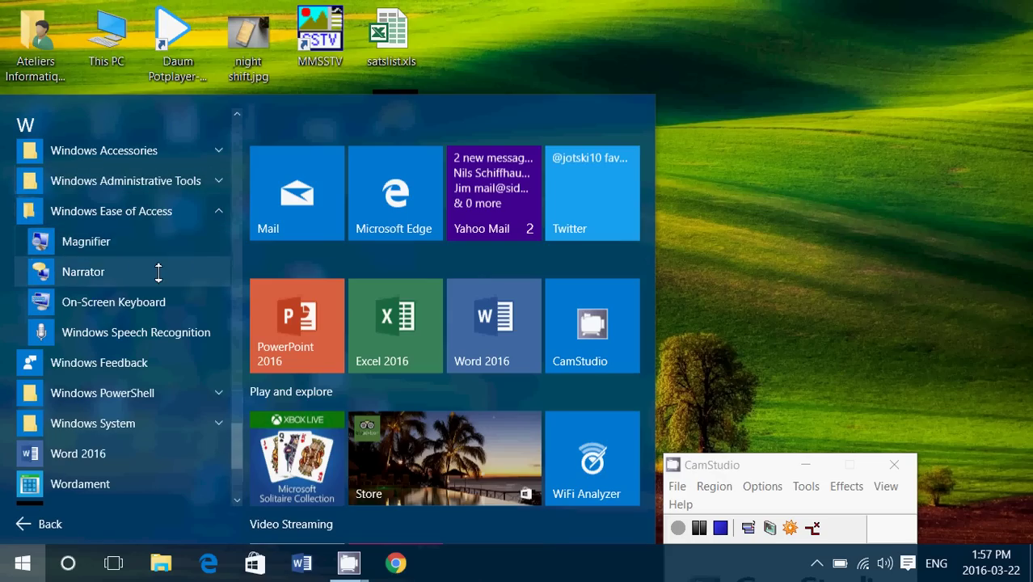
click(180, 212)
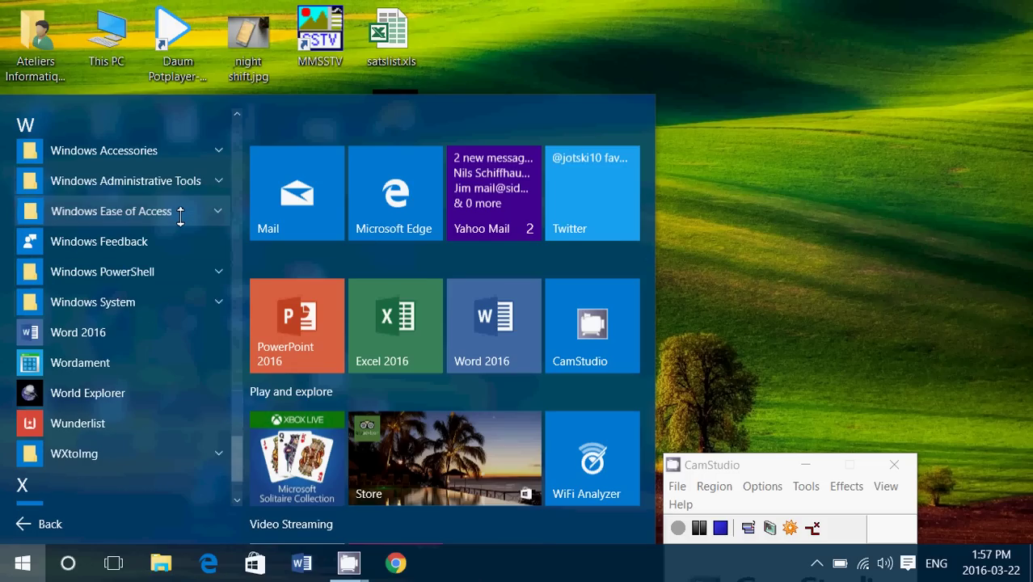
Look through the Windows System and Windows PowerShell folders, and return to the desktop.
click(163, 299)
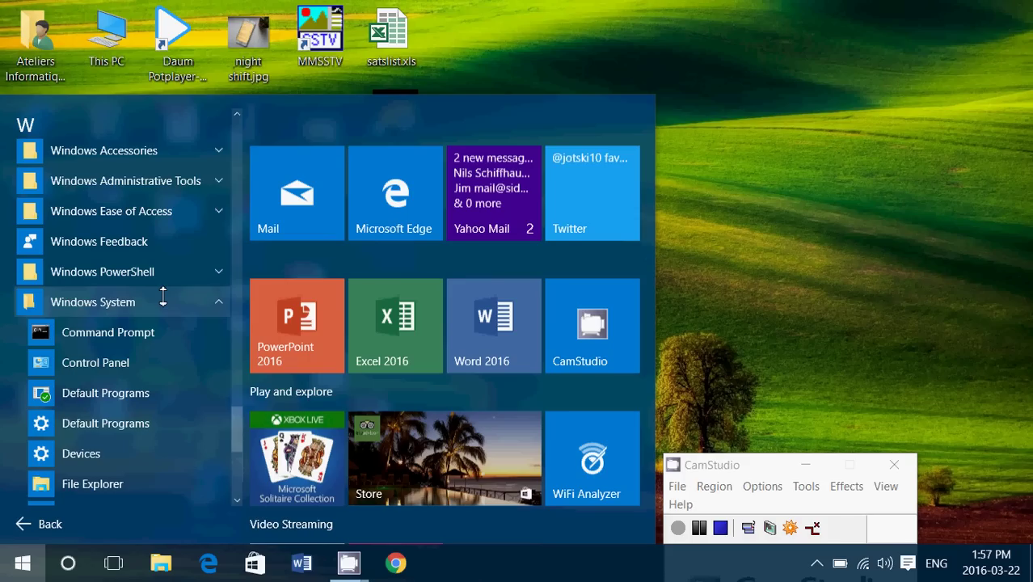
scroll(143, 372, down, 5)
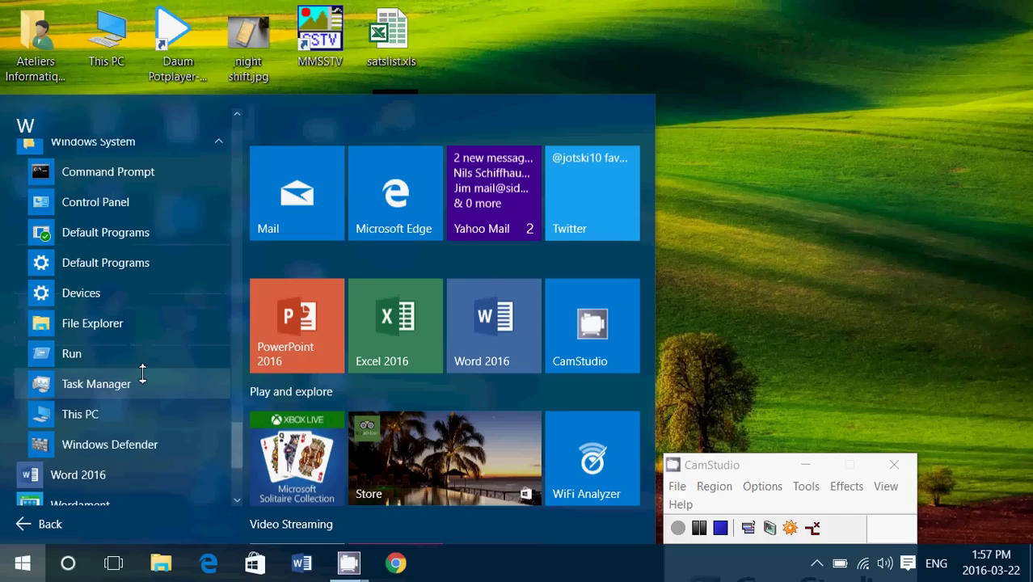
scroll(142, 371, up, 3)
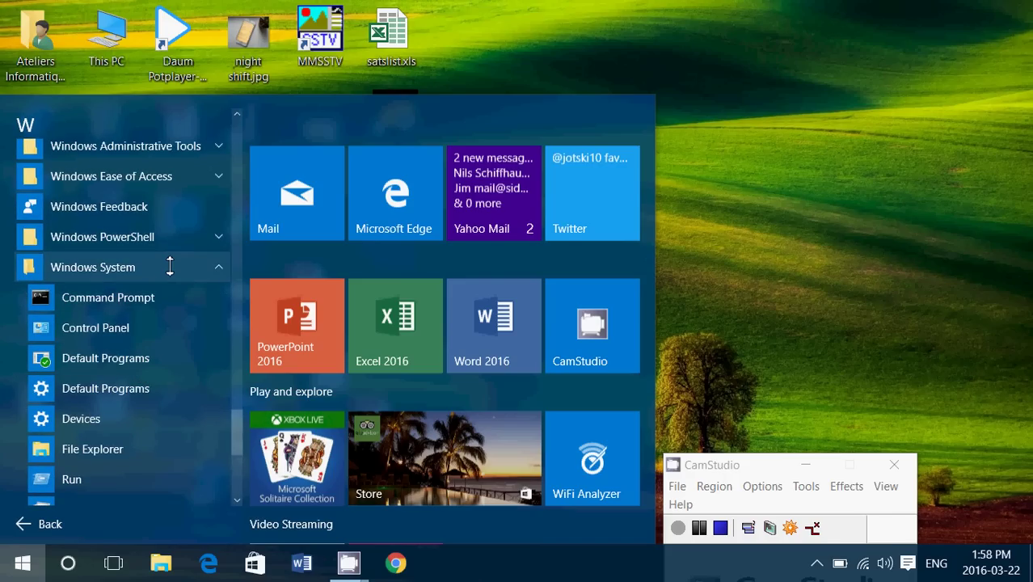
click(182, 236)
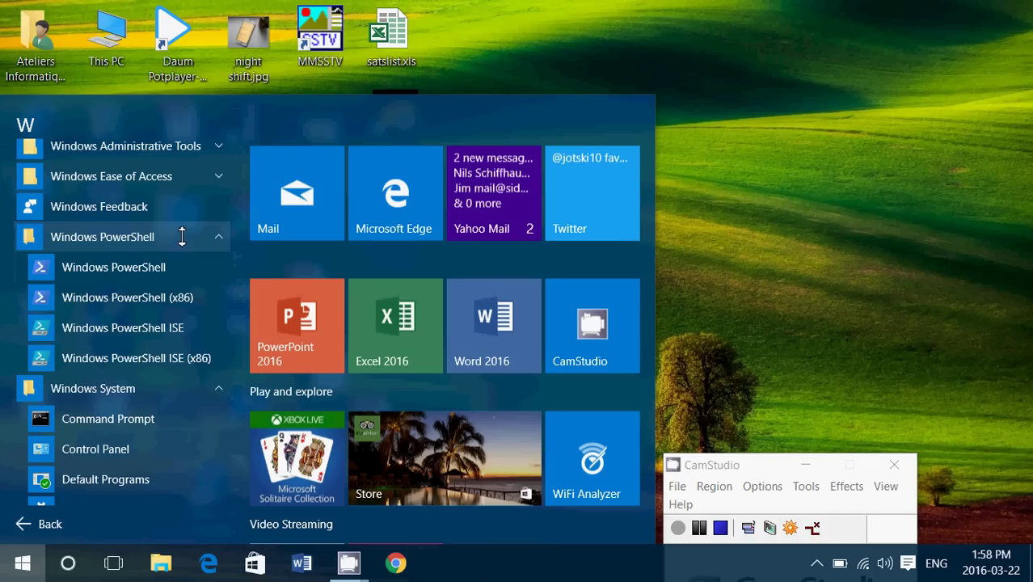
click(182, 236)
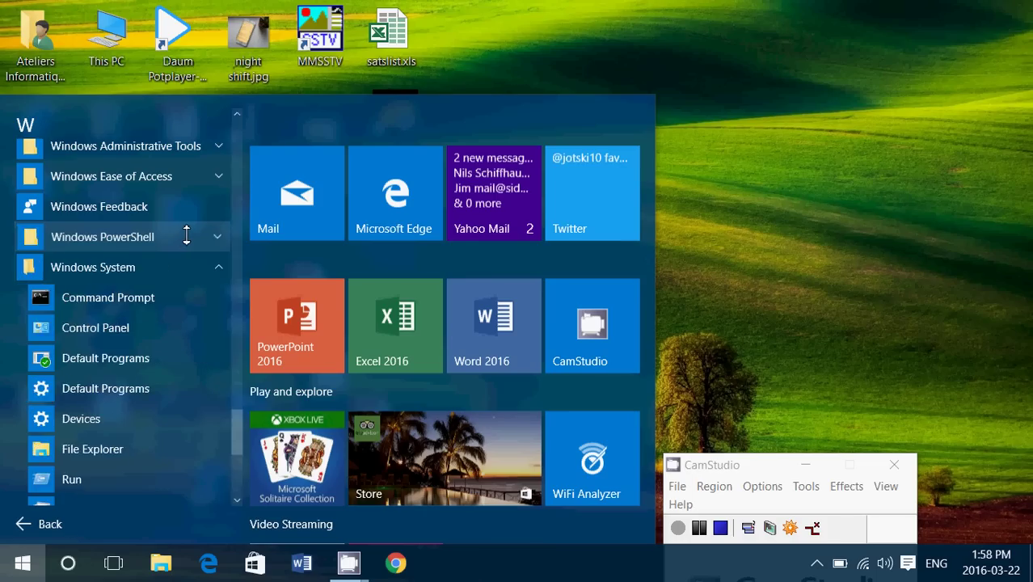
click(765, 224)
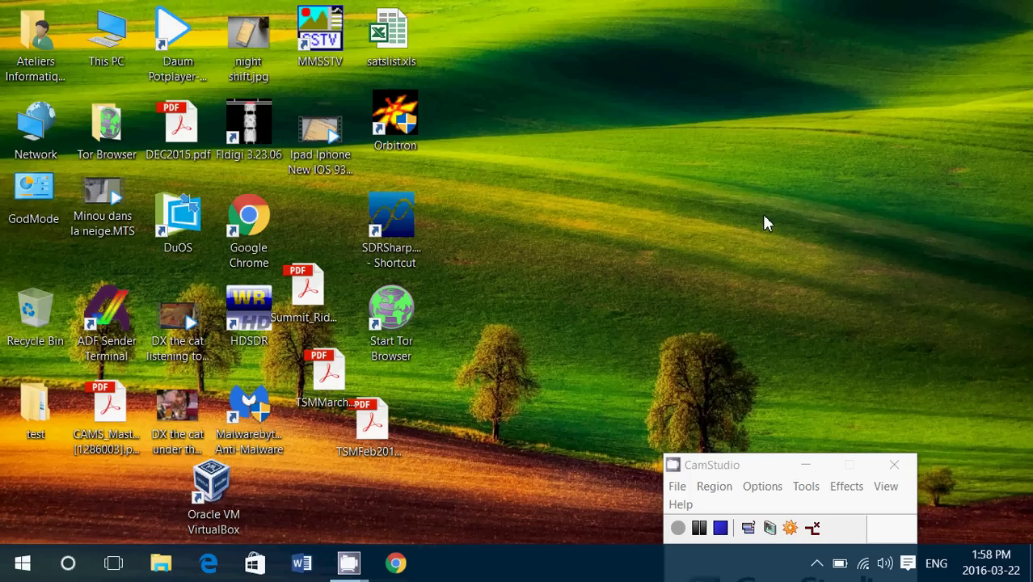
Search Windows for "on screen" and launch the On-Screen Keyboard desktop app.
click(69, 563)
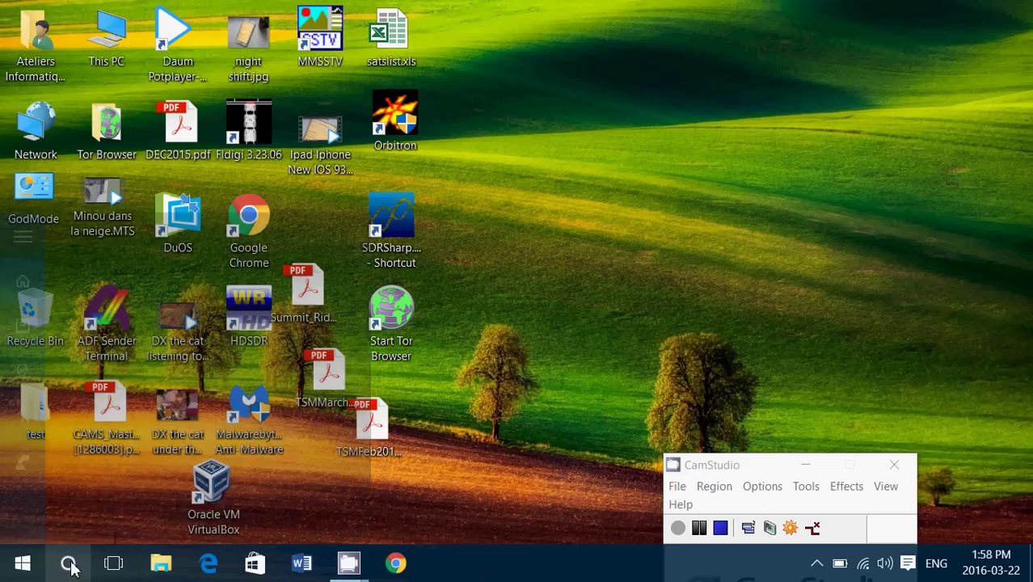
text(on)
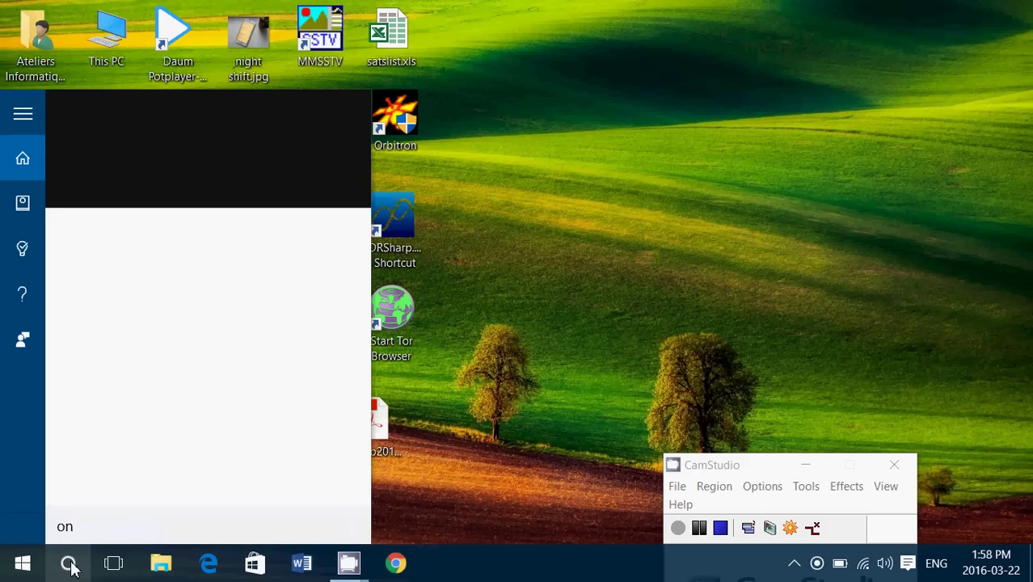
text( screen)
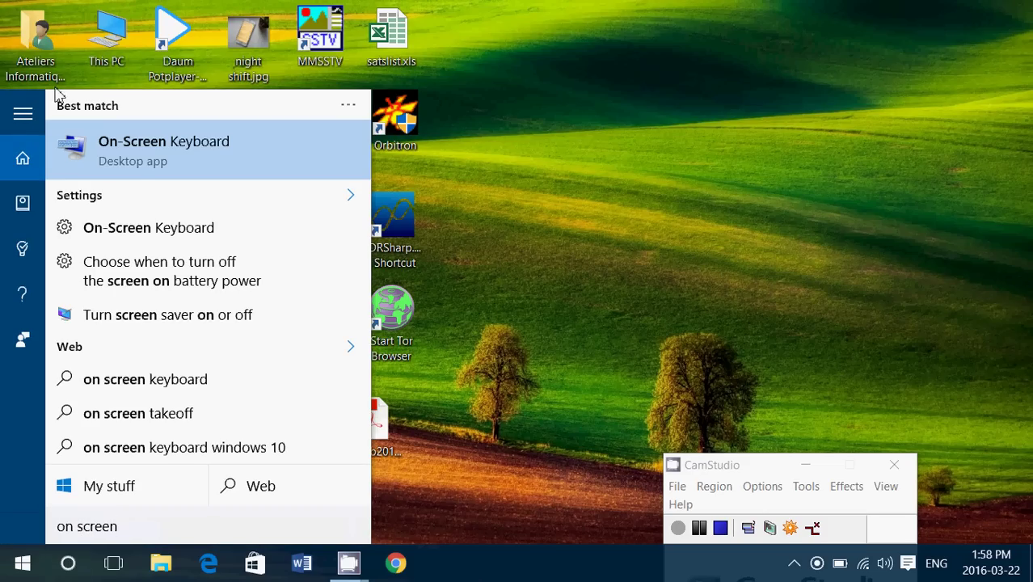
click(249, 134)
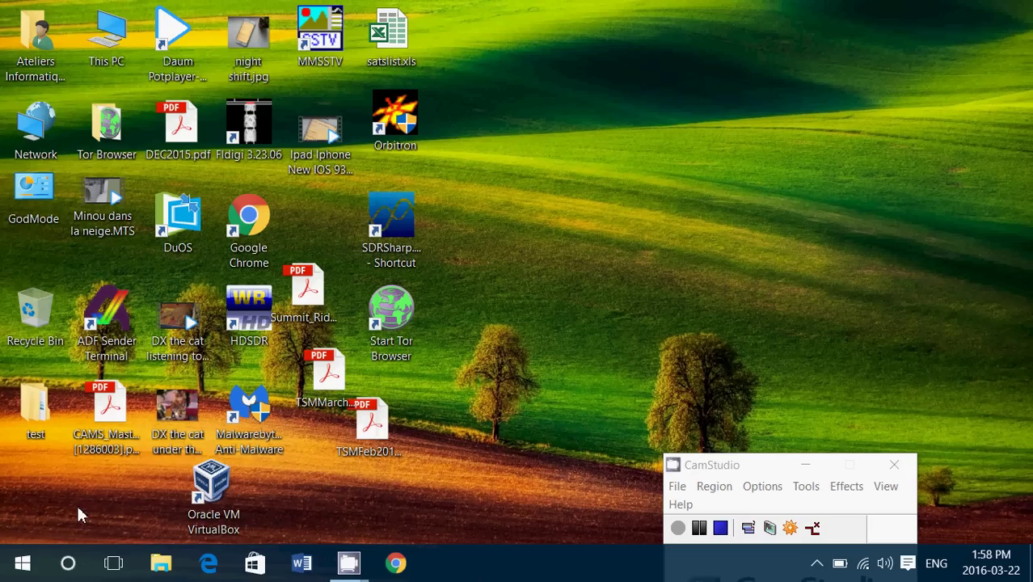
Search Windows for "system resto" and dismiss the search without opening anything.
click(68, 563)
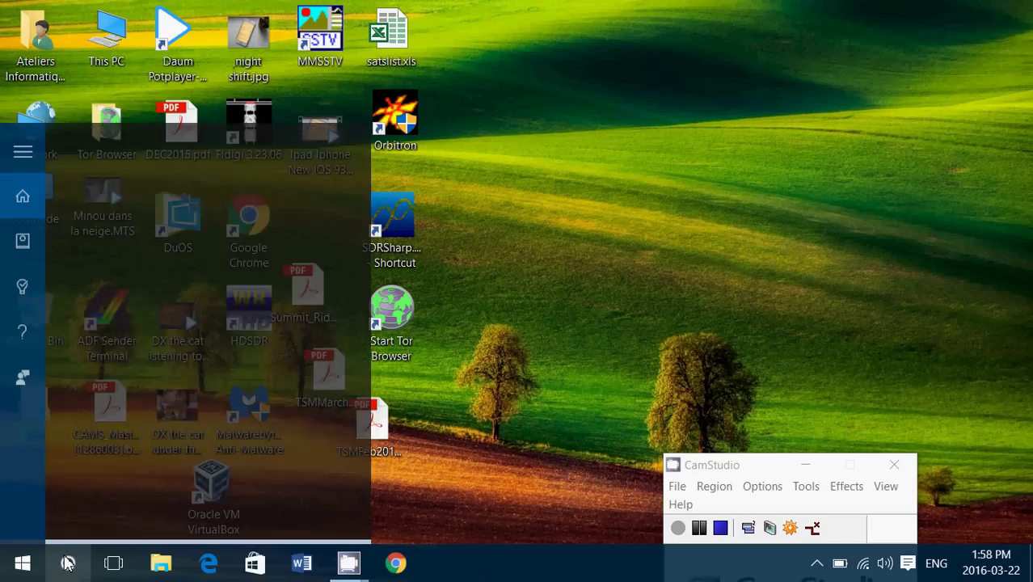
text(system)
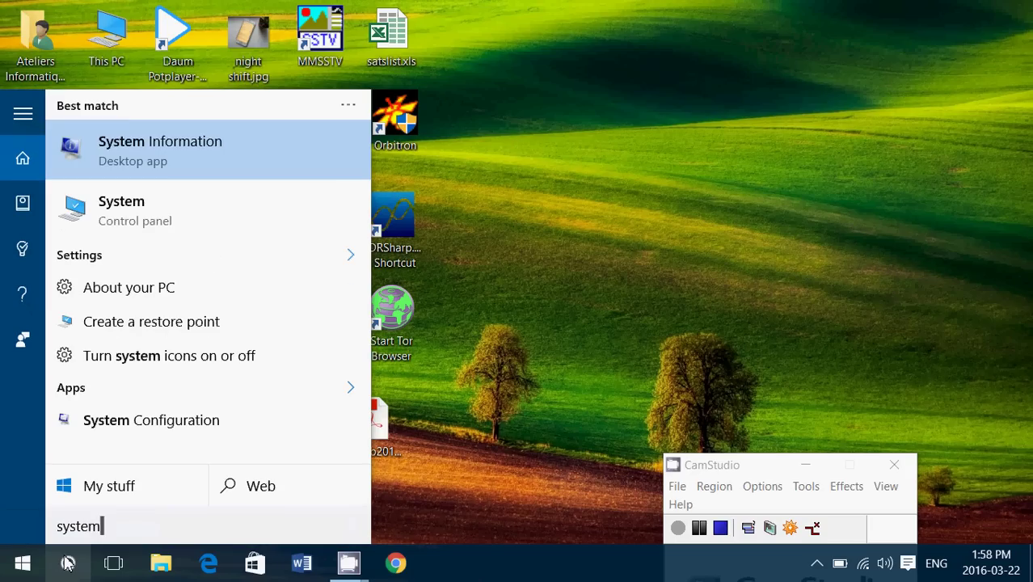
text( resto)
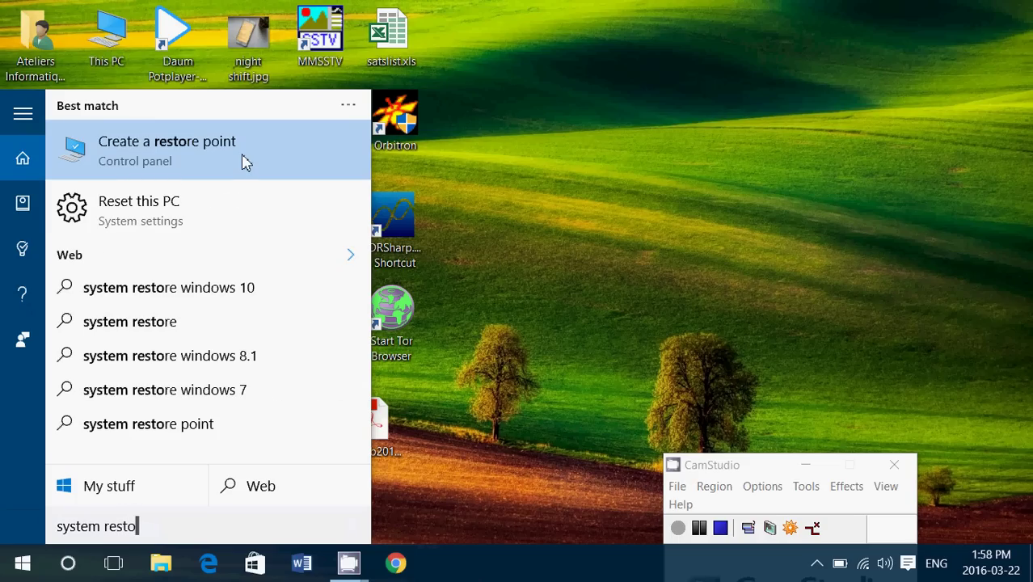
click(514, 274)
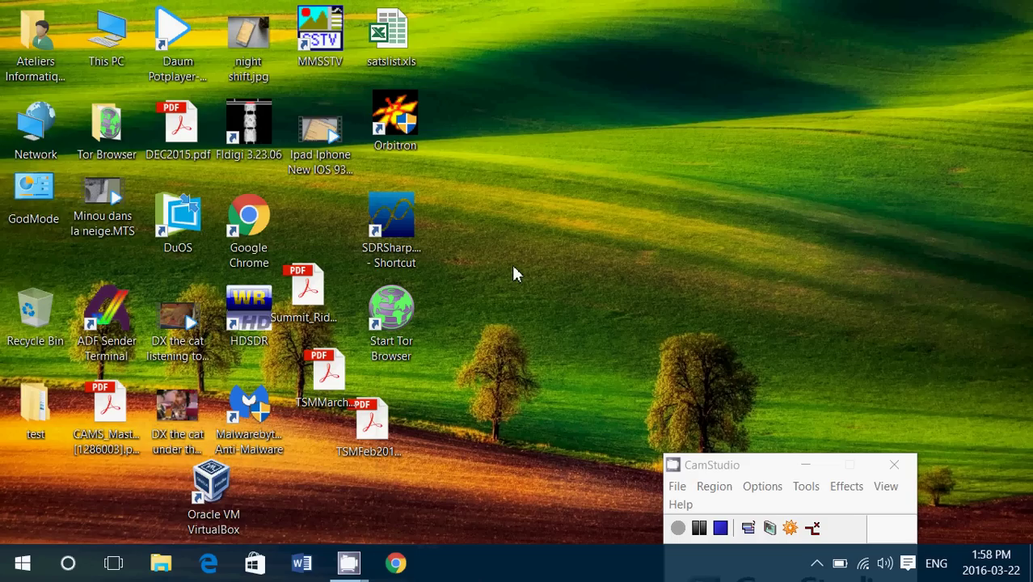